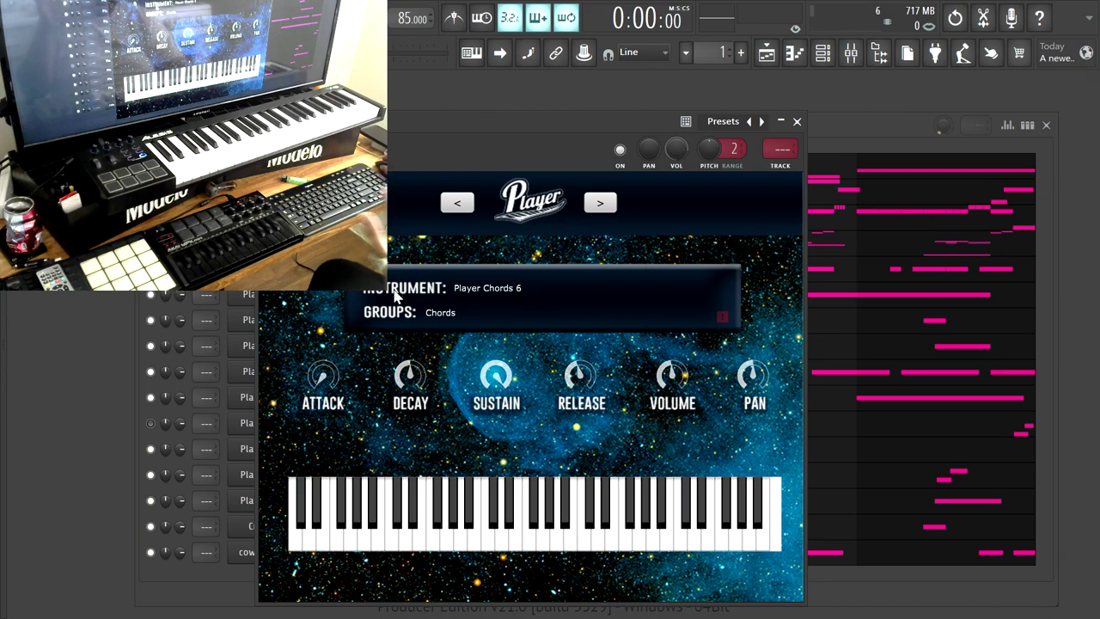
# Select the Player Chords 6 sound and audition chord runs on the keyboard.
pyautogui.click(475, 295)
pyautogui.moveTo(494, 296)
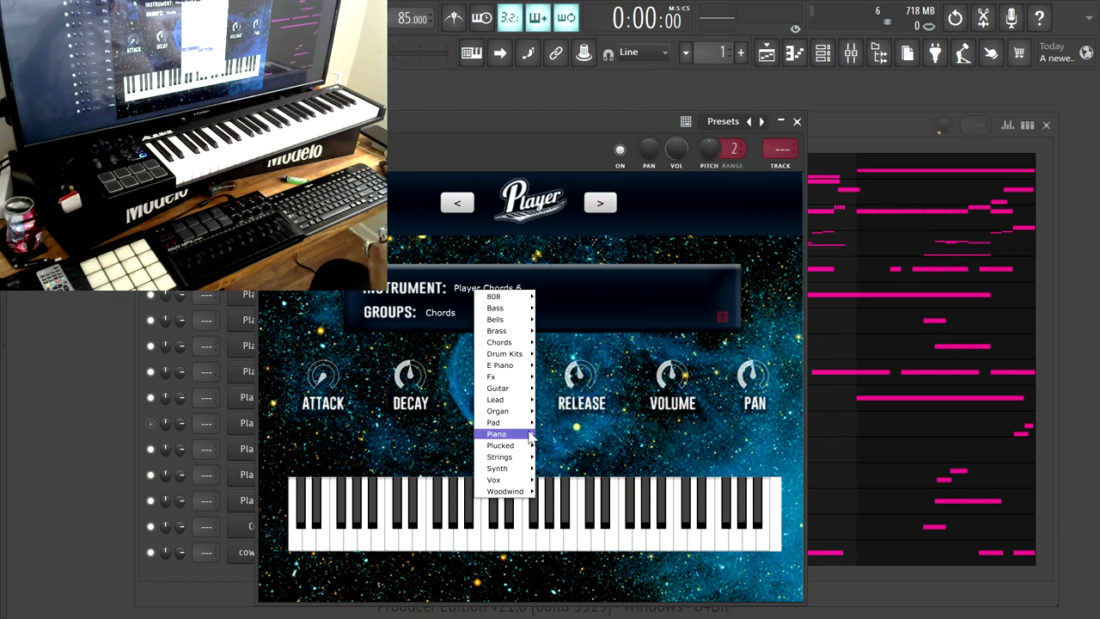
pyautogui.moveTo(498, 445)
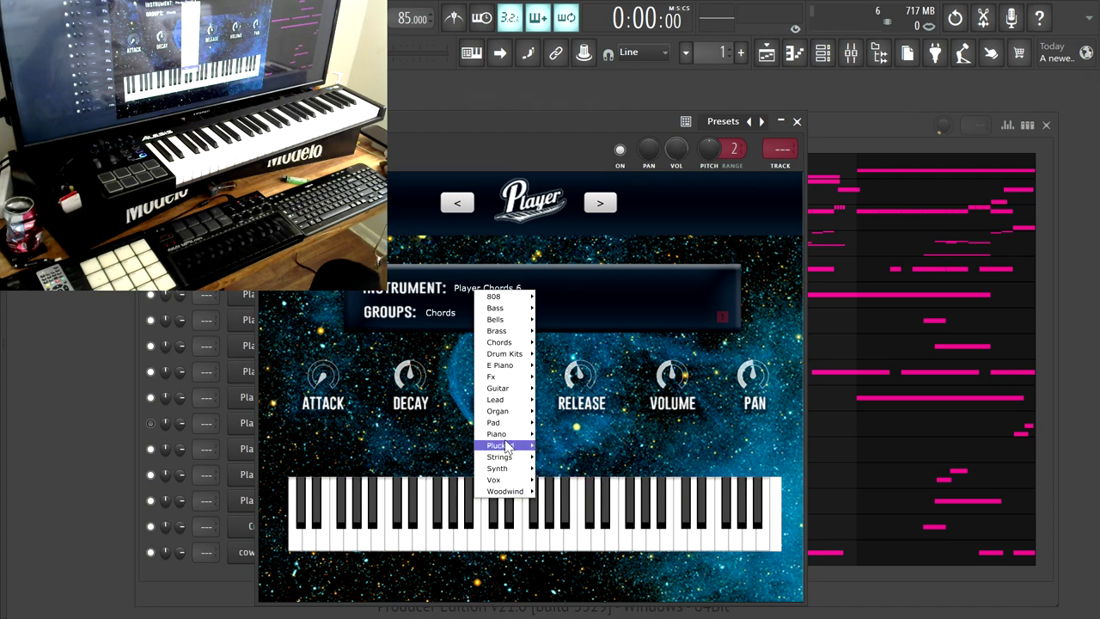
pyautogui.click(746, 233)
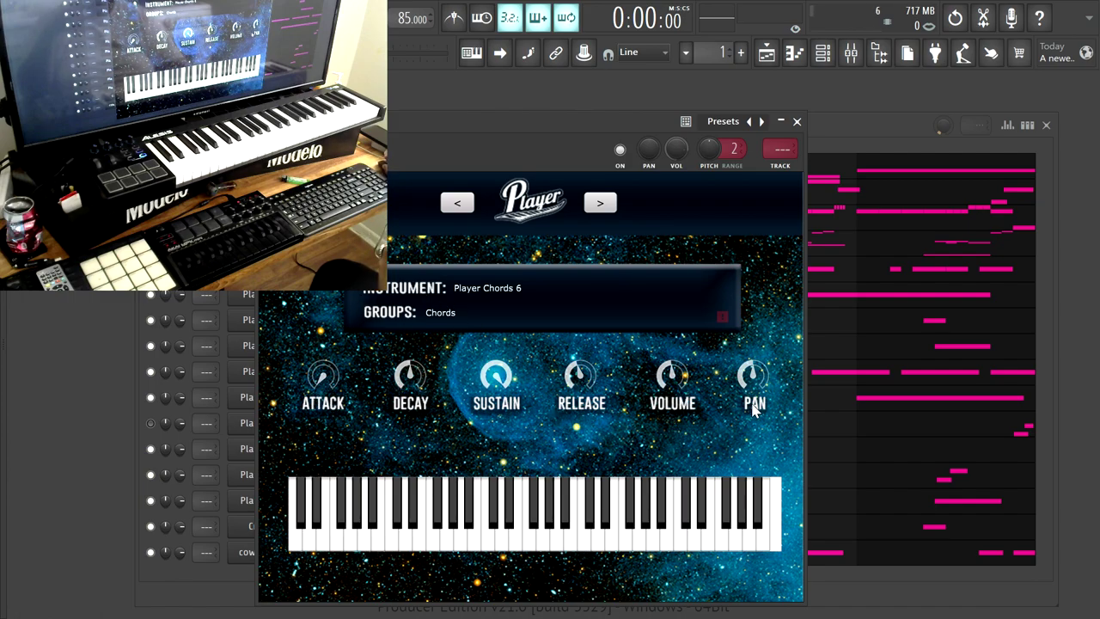
pyautogui.moveTo(556, 526); pyautogui.dragTo(300, 527)
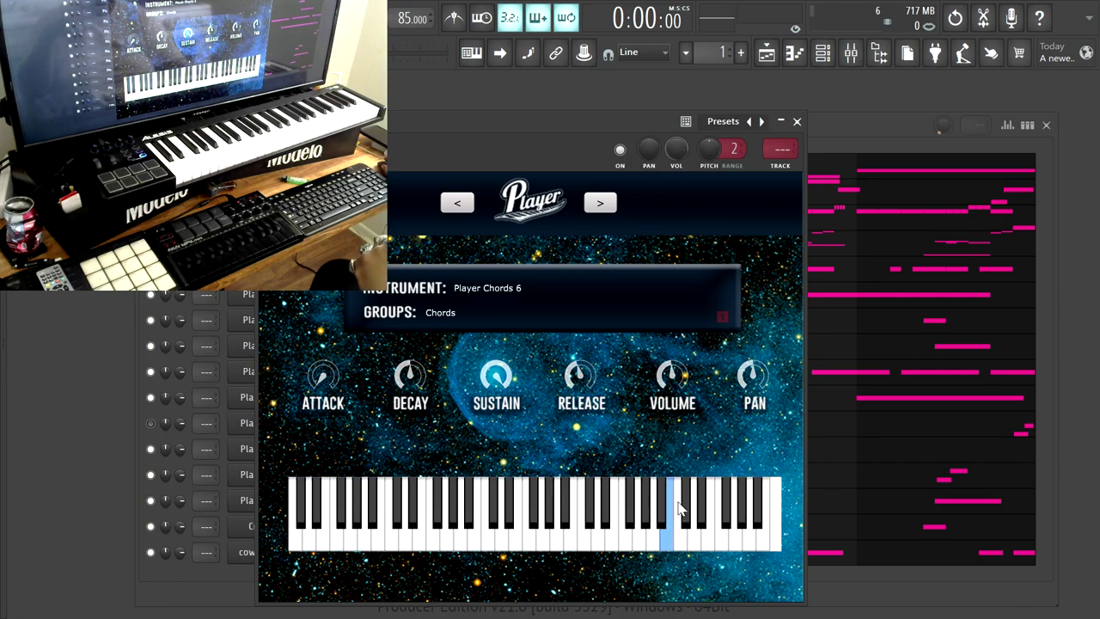
pyautogui.moveTo(783, 519); pyautogui.dragTo(334, 538)
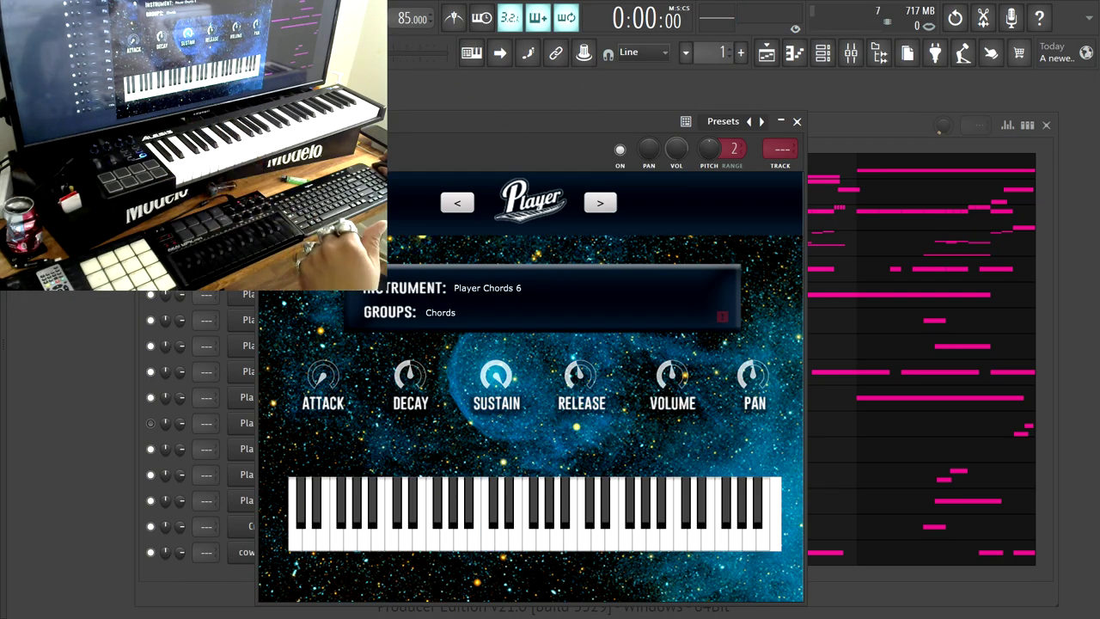
# Play the pattern with Player #2 unmuted, the browser open beside the channel rack.
pyautogui.rightClick(166, 295)
pyautogui.press('Escape')
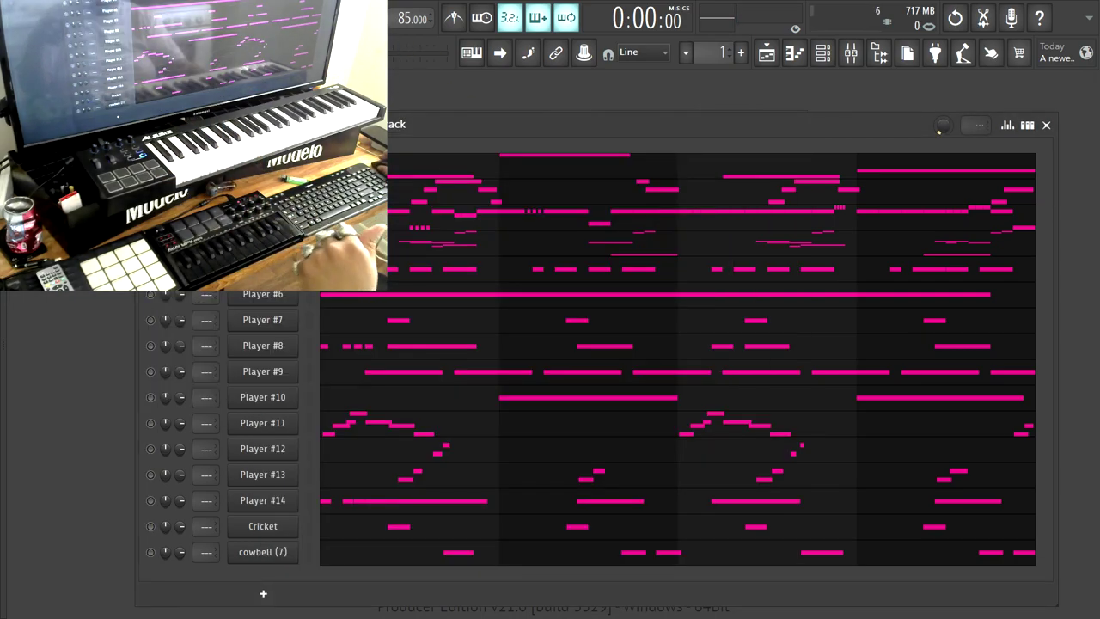
pyautogui.press('space')
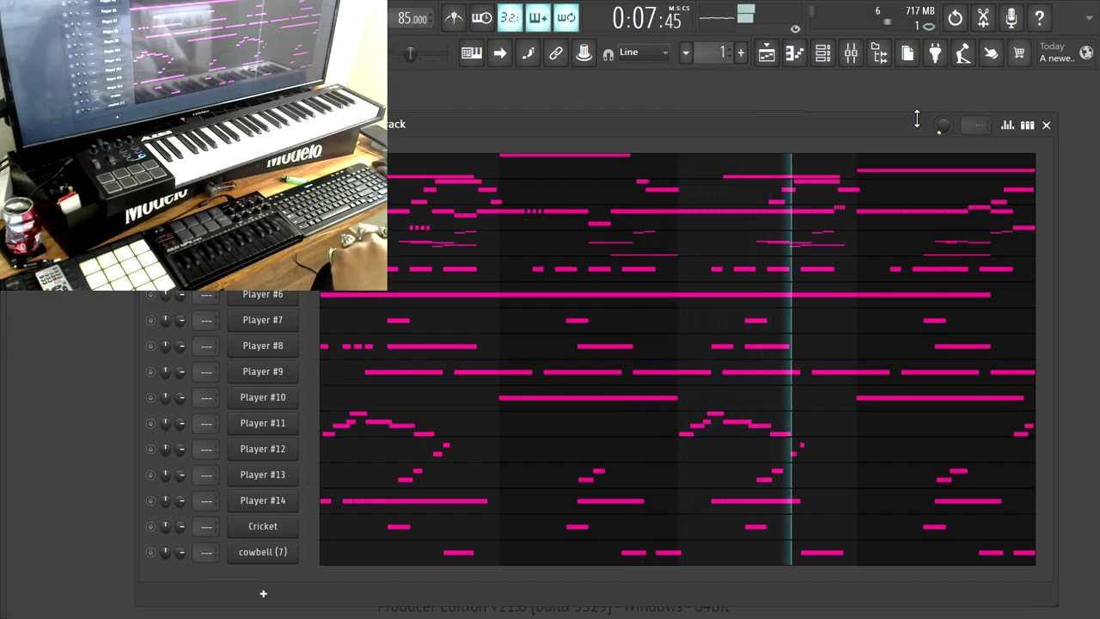
pyautogui.hotkey('alt', 'F8')
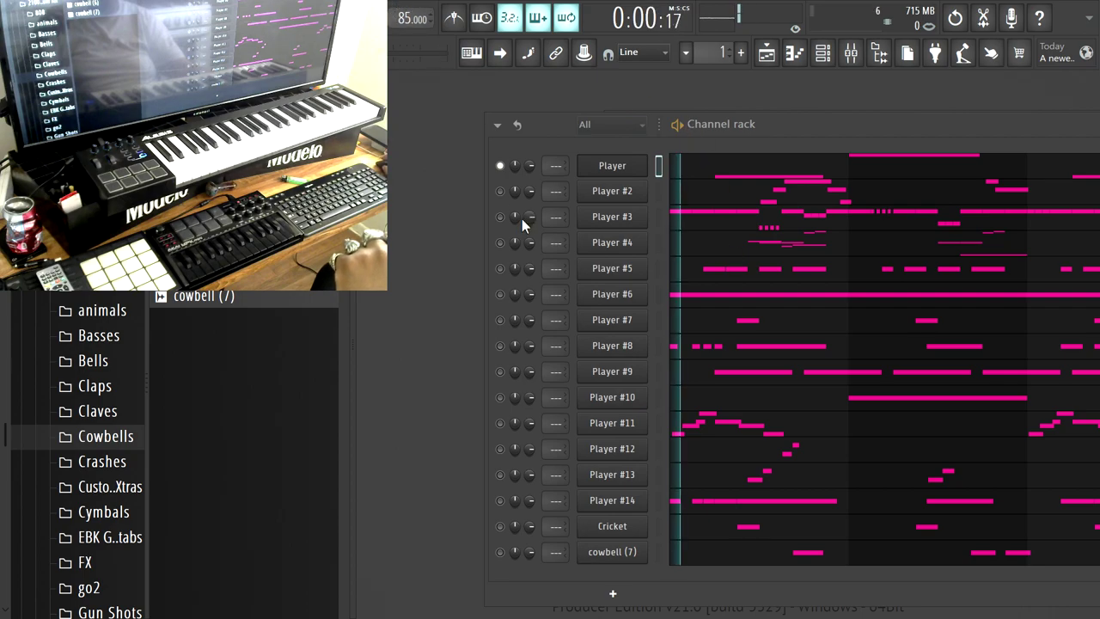
pyautogui.click(501, 191)
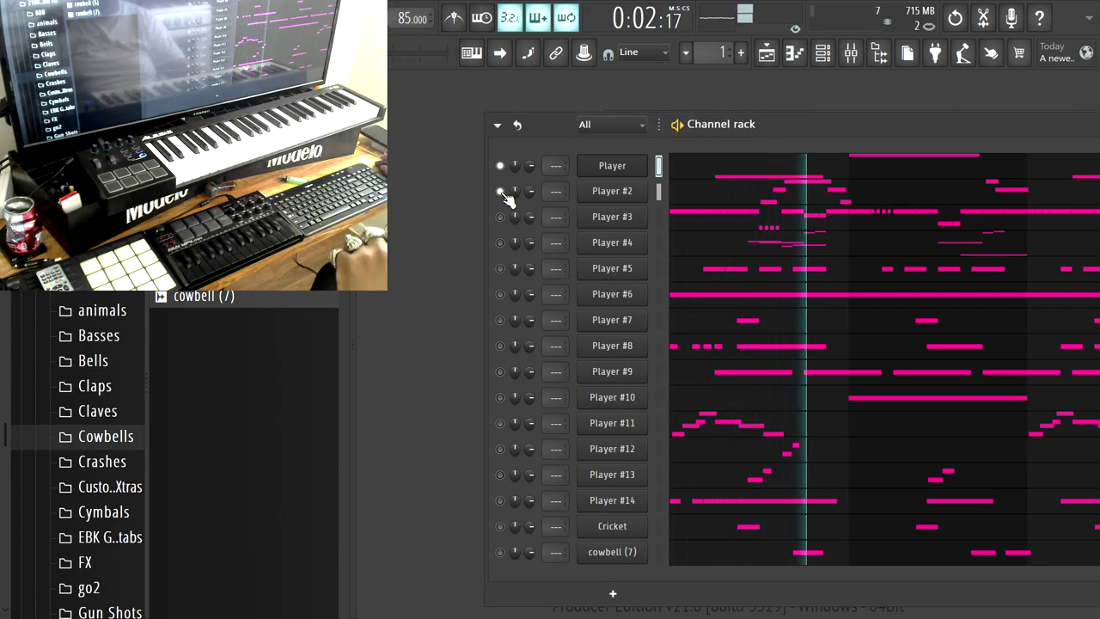
pyautogui.moveTo(818, 123); pyautogui.dragTo(689, 85)
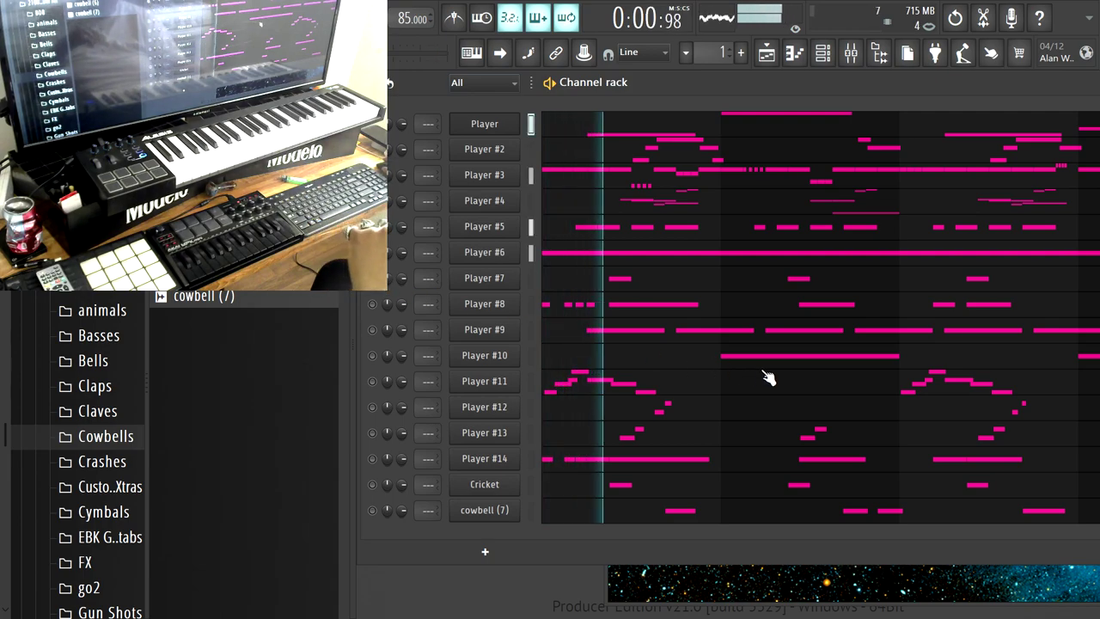
# Unmute Player #8–#10, #12–#14 and Cricket, stop playback, and show the Player plugin.
pyautogui.click(372, 304)
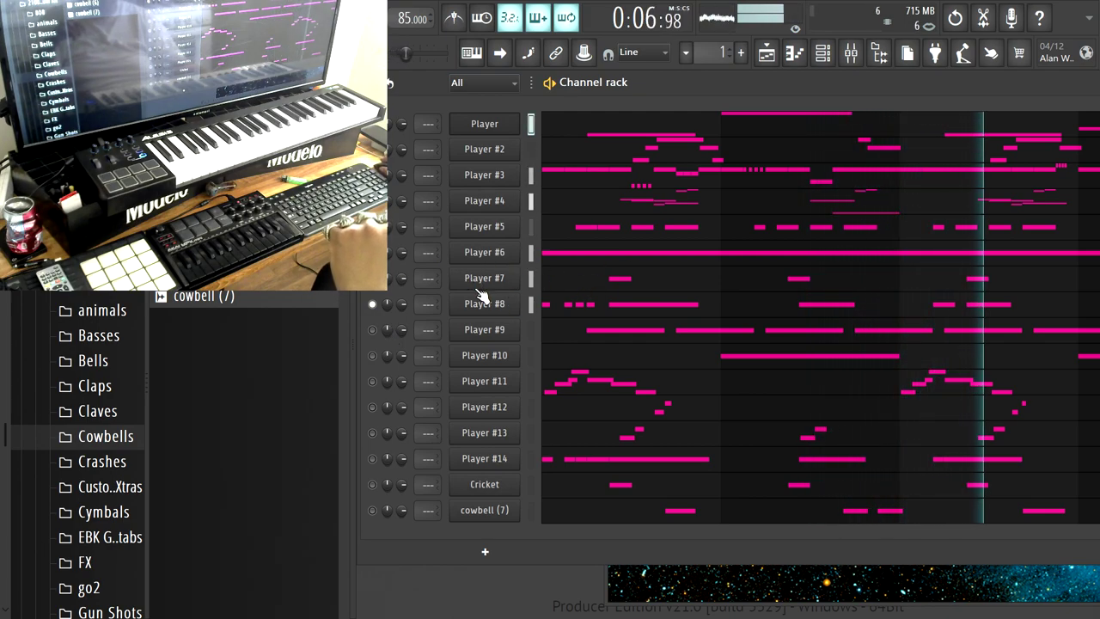
pyautogui.click(373, 329)
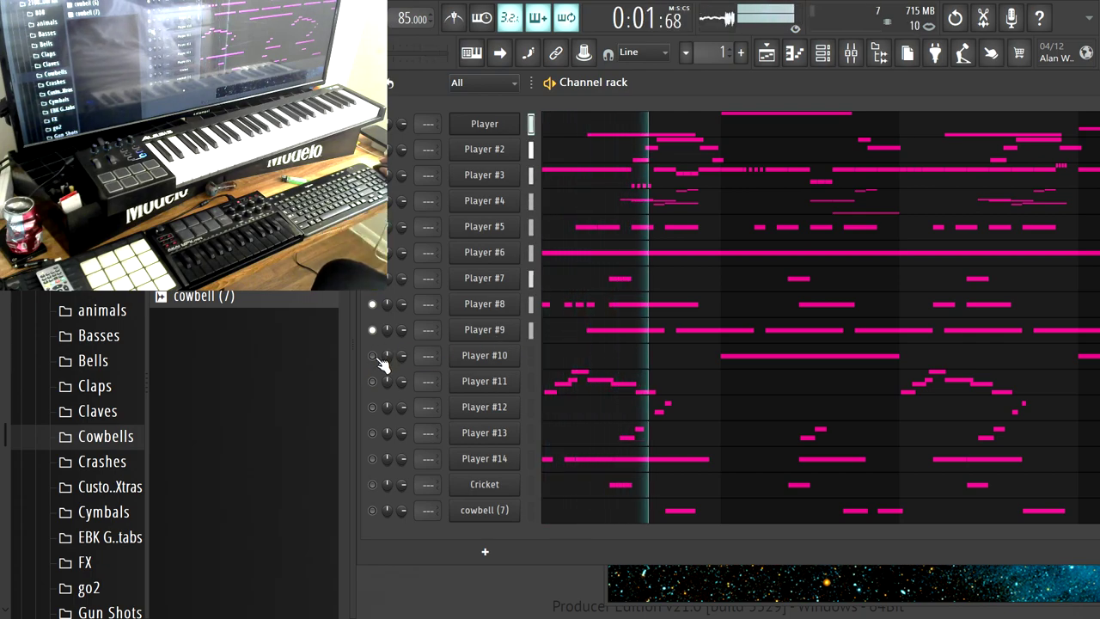
pyautogui.click(372, 356)
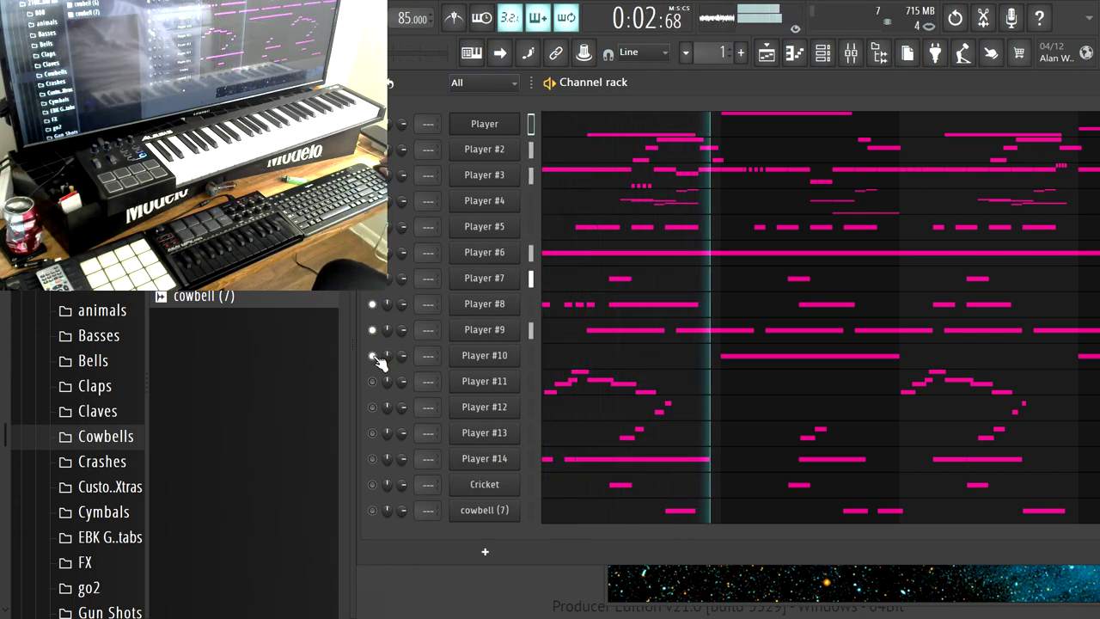
pyautogui.click(372, 406)
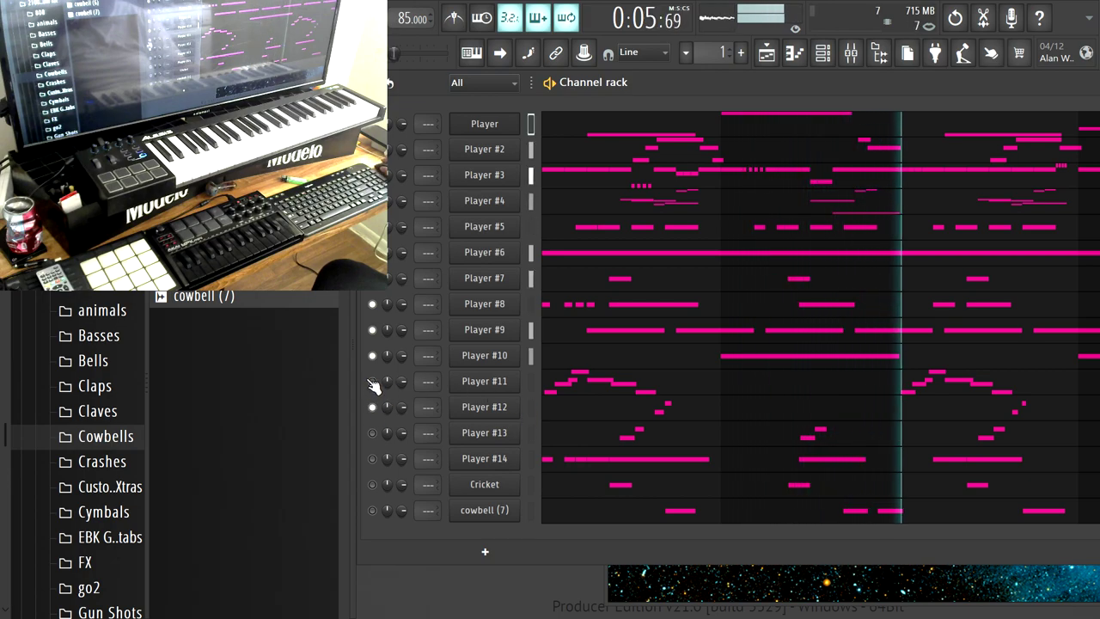
pyautogui.click(372, 432)
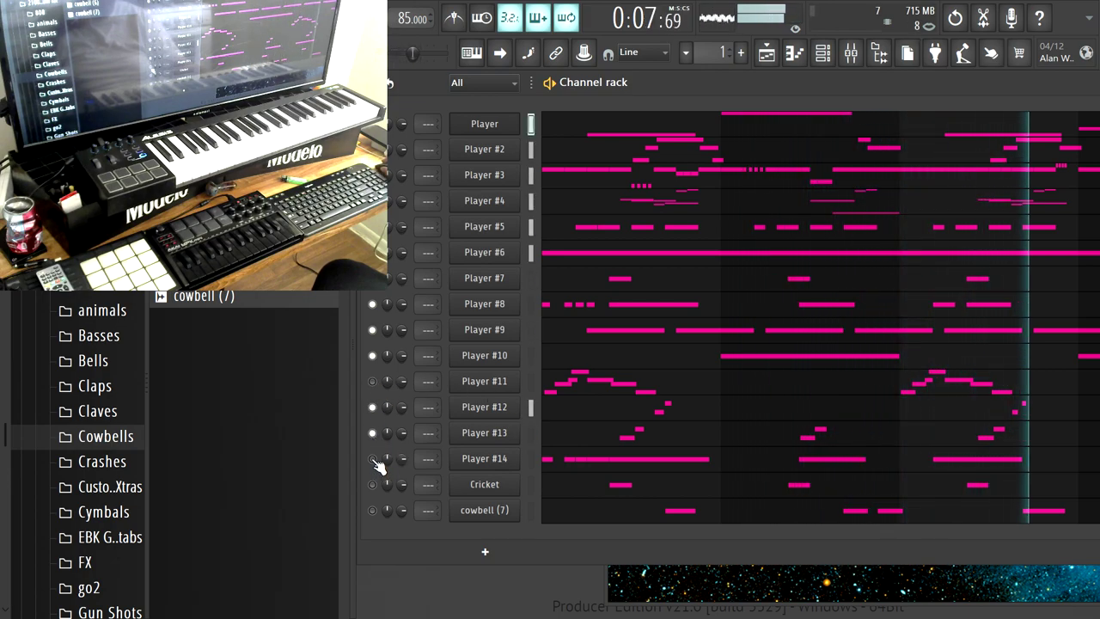
pyautogui.click(373, 459)
pyautogui.click(373, 484)
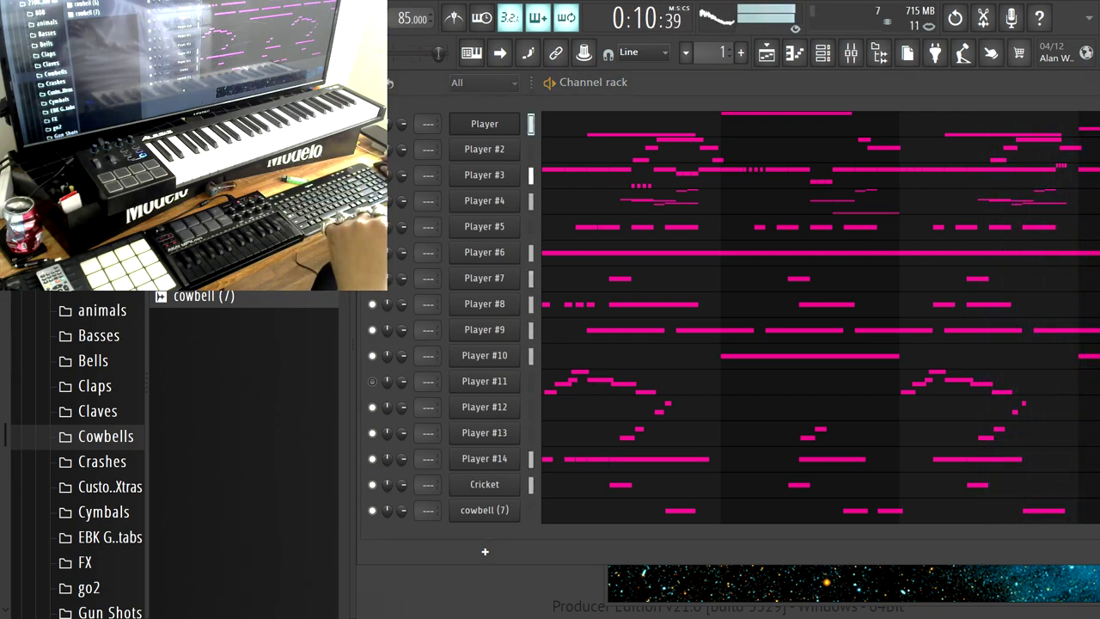
pyautogui.press('space')
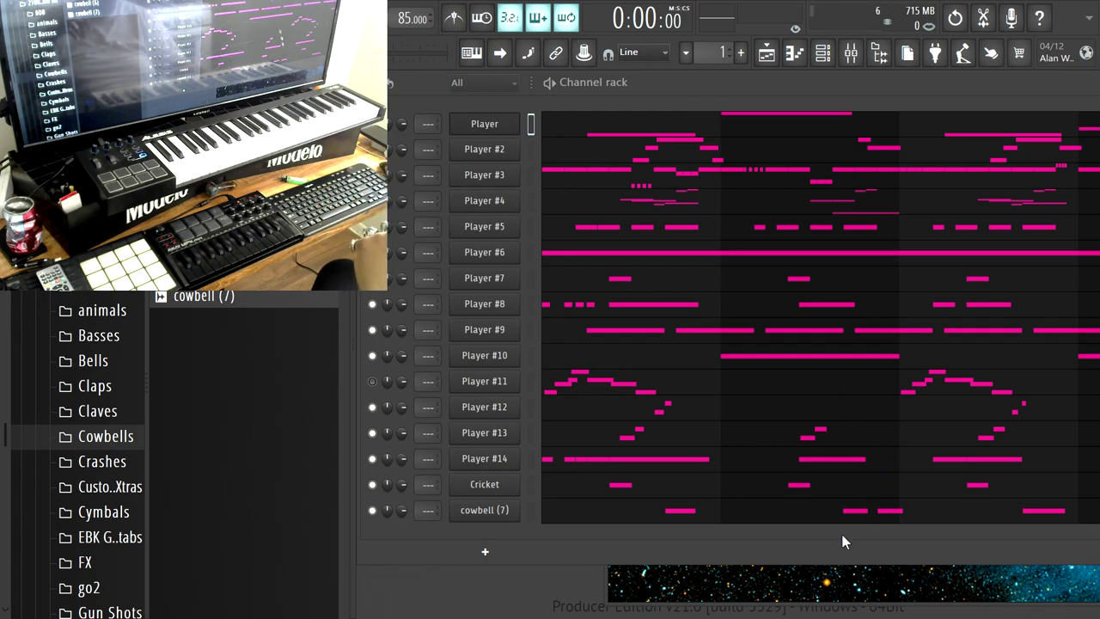
pyautogui.moveTo(827, 123); pyautogui.dragTo(604, 93)
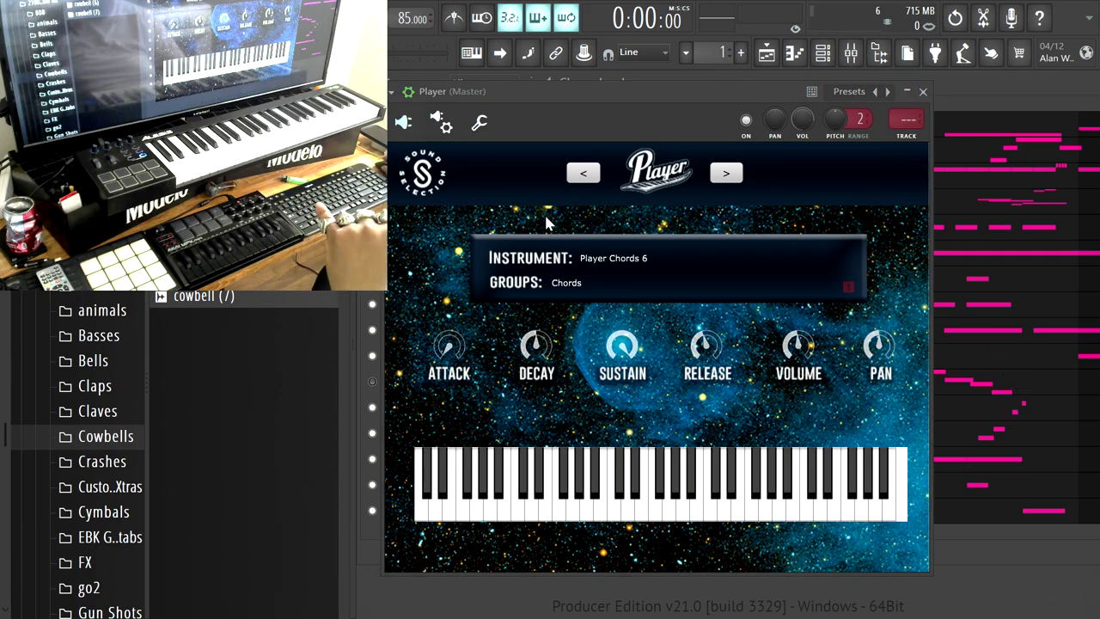
pyautogui.click(892, 468)
pyautogui.click(874, 458)
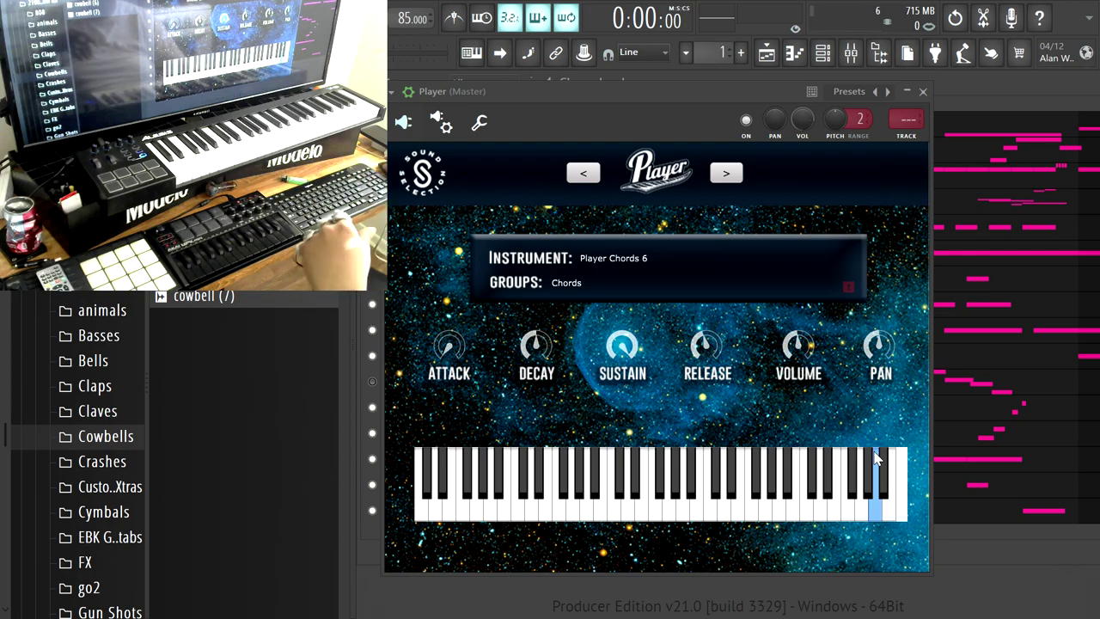
pyautogui.moveTo(876, 459); pyautogui.dragTo(869, 452)
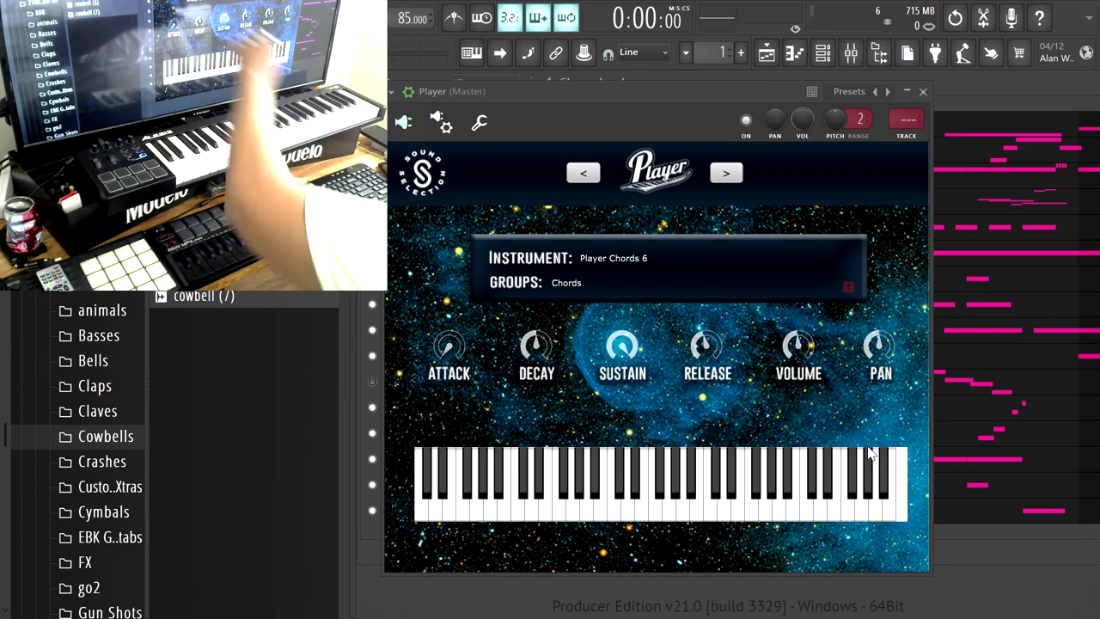
pyautogui.click(870, 455)
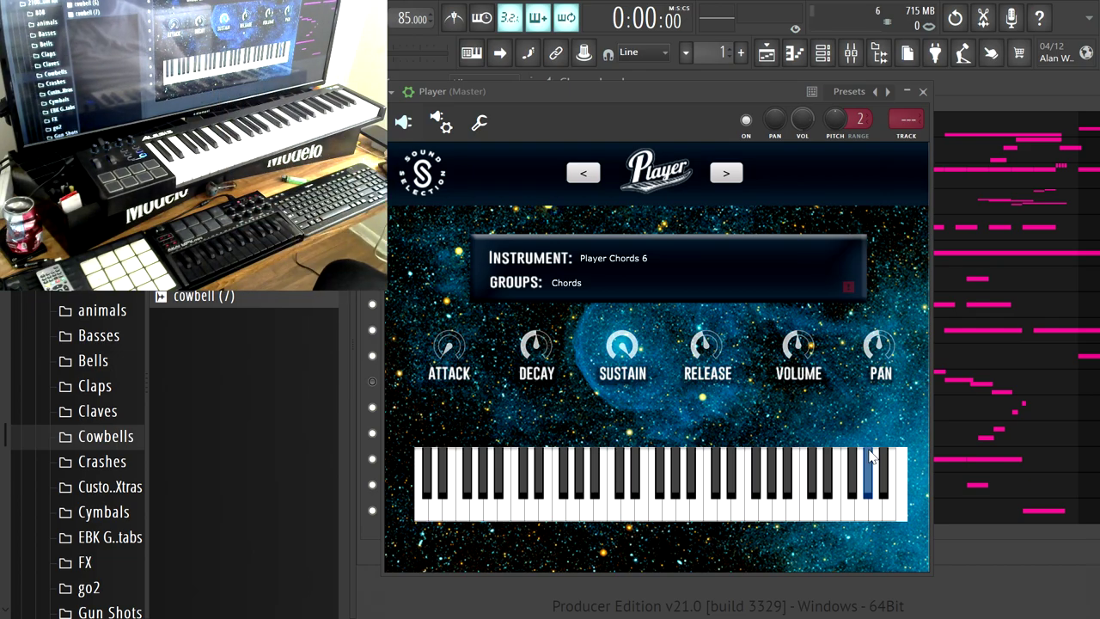
pyautogui.moveTo(870, 454); pyautogui.dragTo(868, 451)
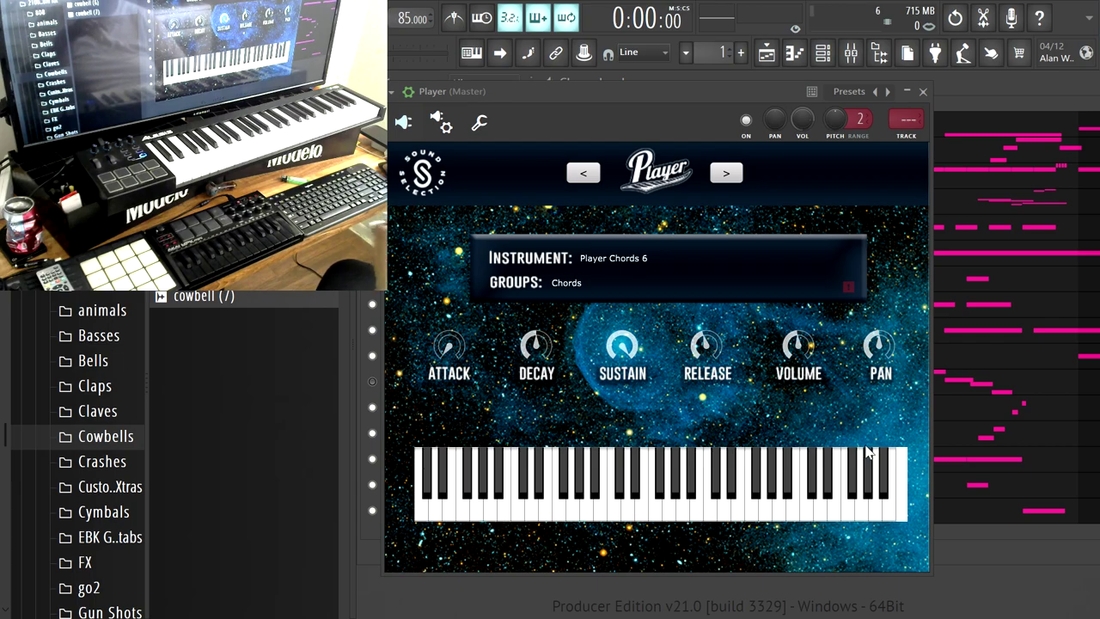